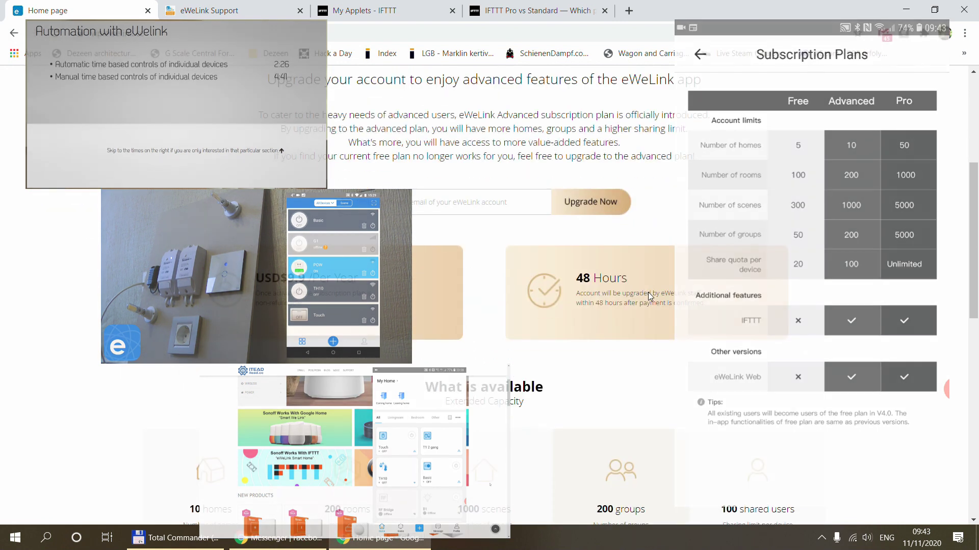
# - Examine the extended capacity limits and value-added features listed on the eWeLink Advanced upgrade page
pyautogui.scroll(-4, 650, 296)
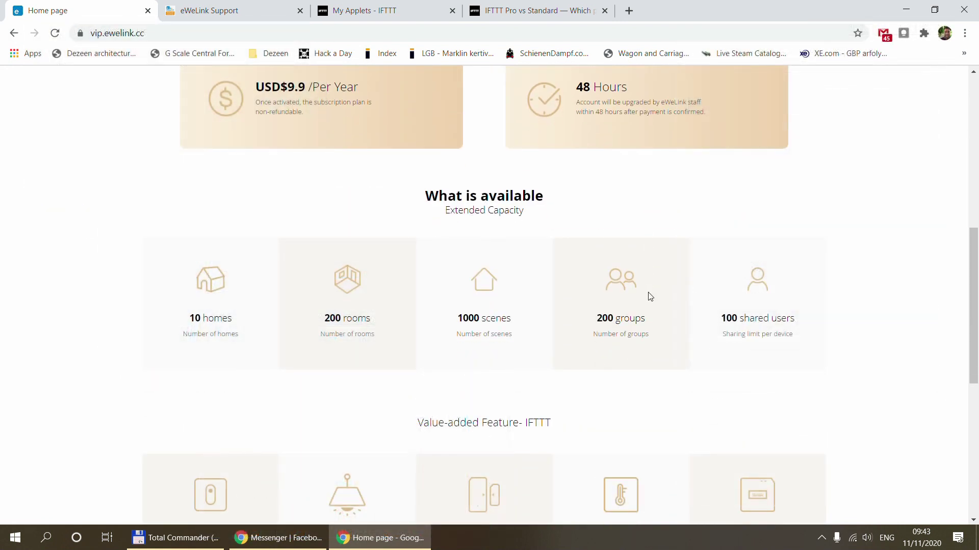
pyautogui.scroll(-2, 620, 313)
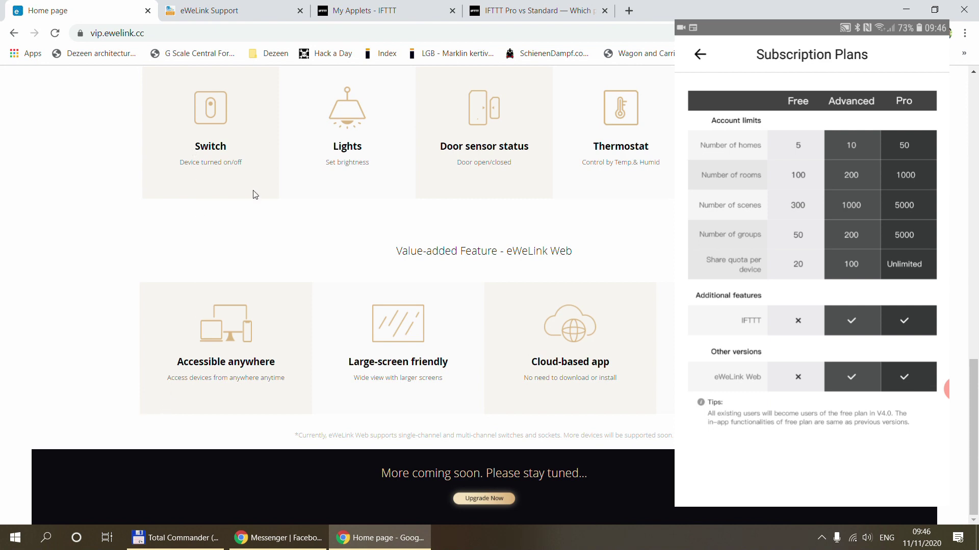
# - Go to the eWeLink web console and switch on channels 1, 2 and 3 of the 4CH device
pyautogui.click(226, 9)
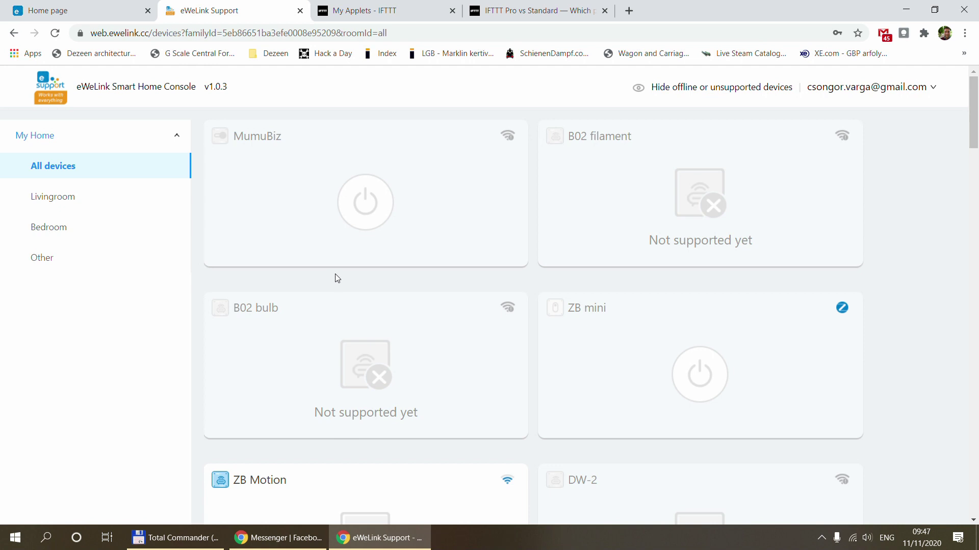
pyautogui.scroll(-3, 337, 278)
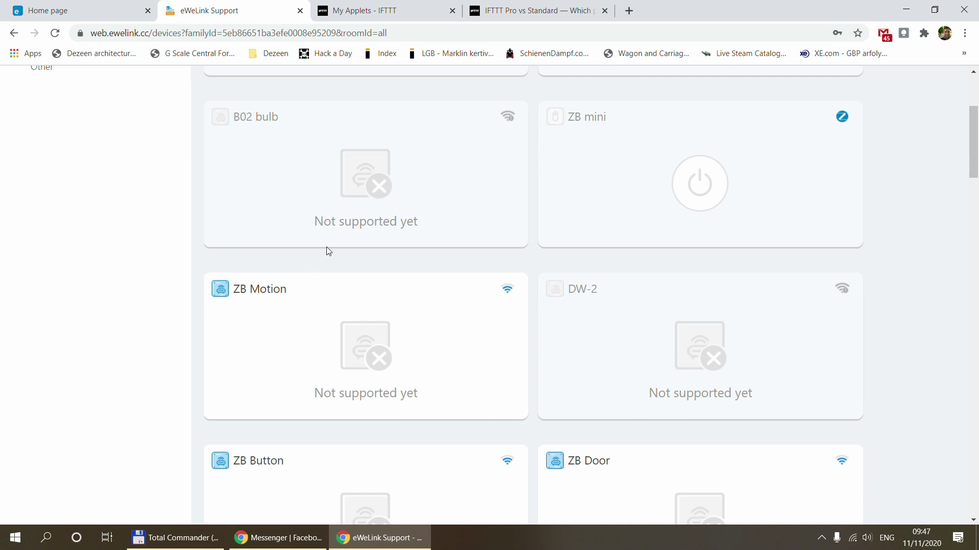
pyautogui.scroll(-2, 326, 248)
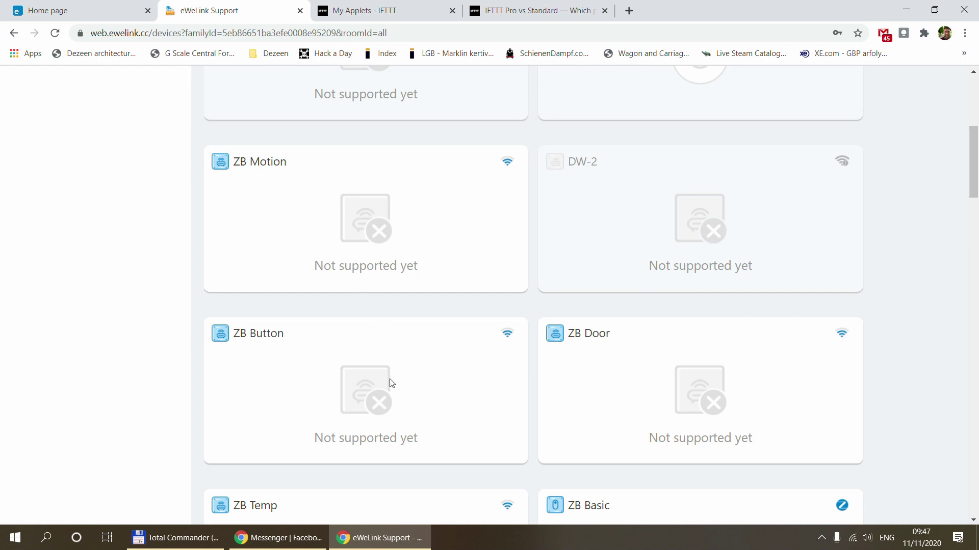
pyautogui.scroll(-10, 438, 400)
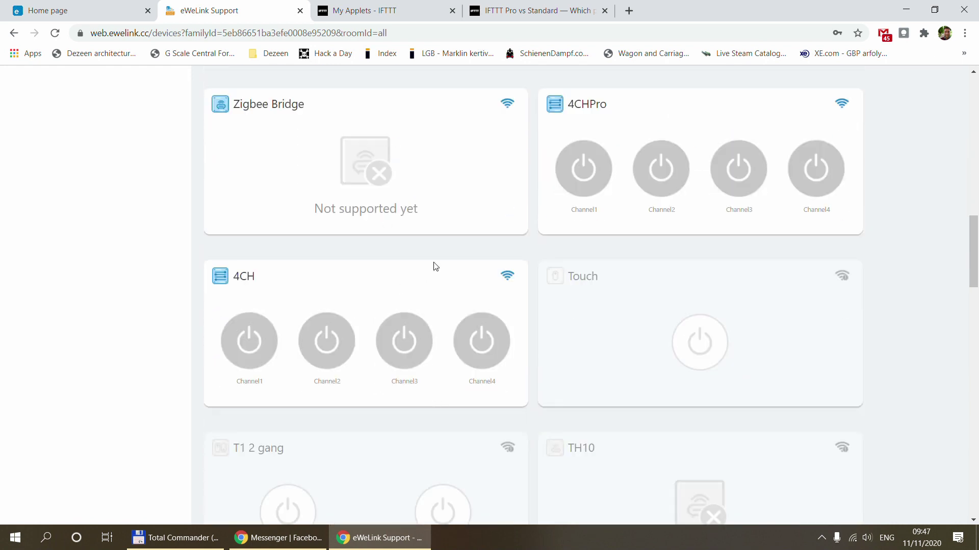
pyautogui.click(246, 343)
pyautogui.click(330, 358)
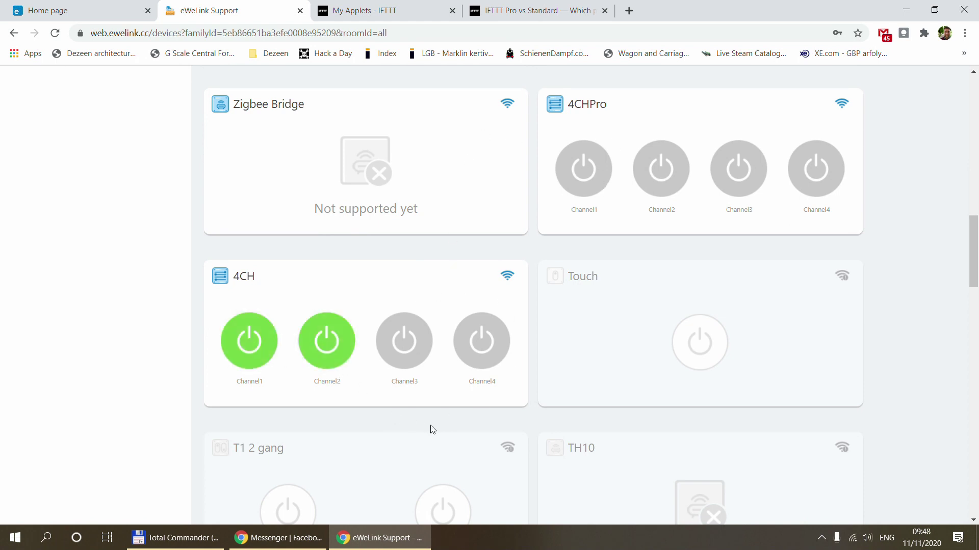
pyautogui.click(406, 342)
# - Try the 4CHPro device's channels one after another, from channel 1 through 4, and finish by switching on channel 1
pyautogui.click(582, 170)
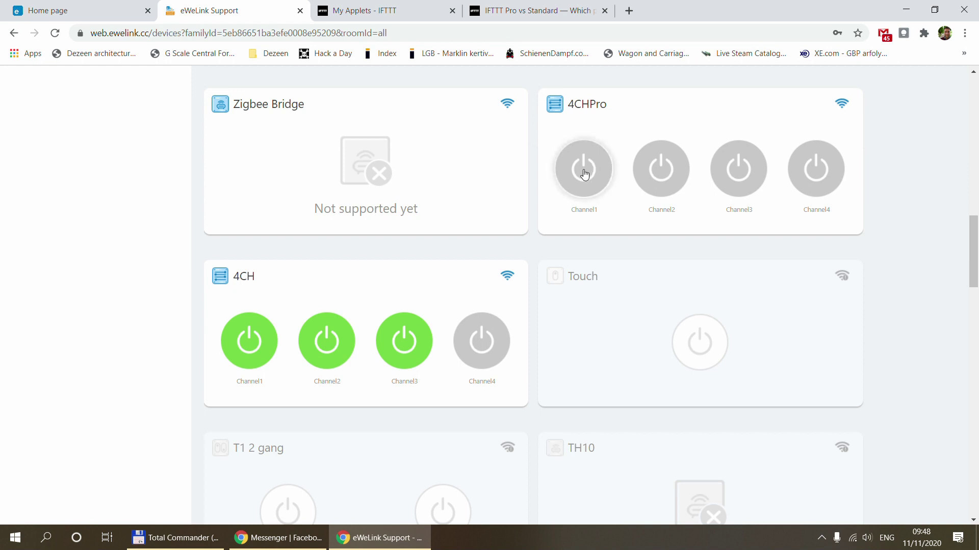
pyautogui.click(656, 176)
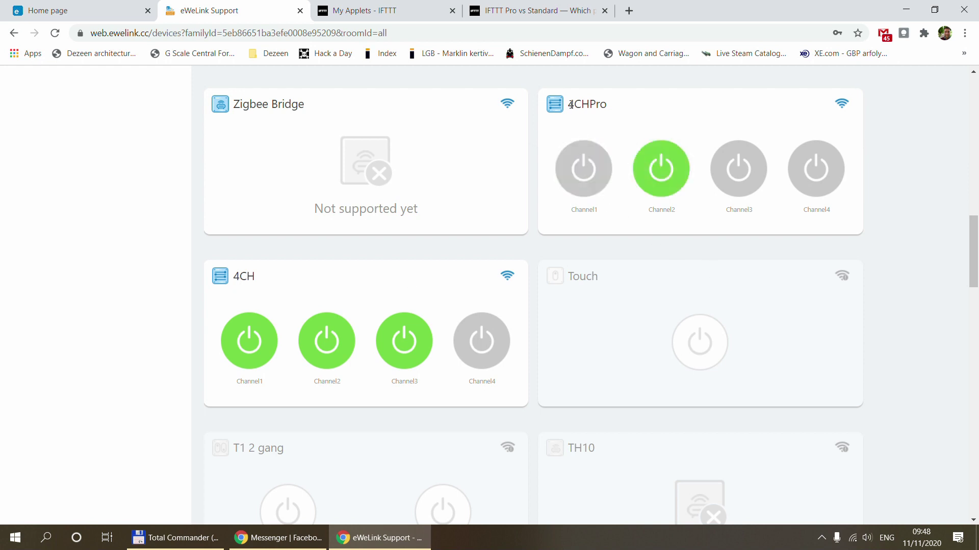
pyautogui.moveTo(567, 104); pyautogui.dragTo(611, 105)
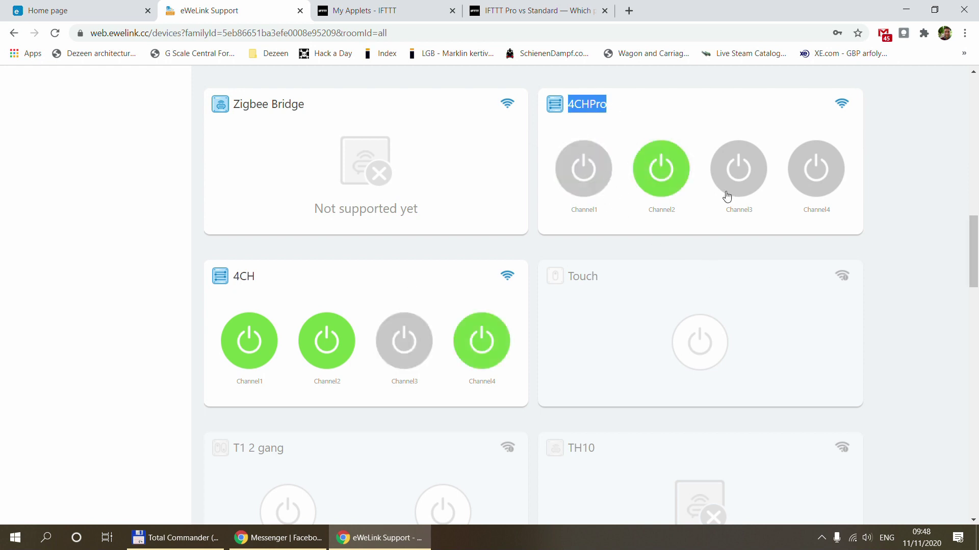
pyautogui.click(653, 124)
pyautogui.click(740, 173)
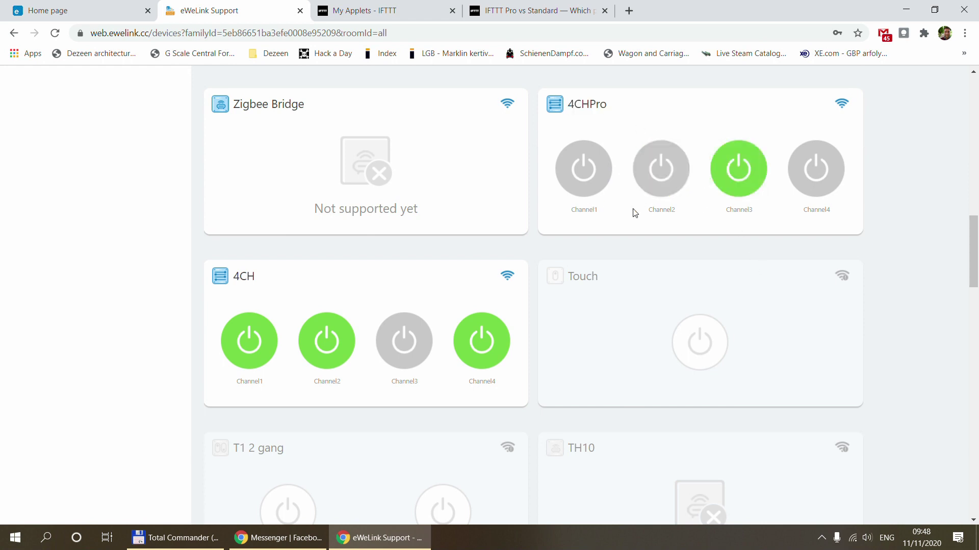
pyautogui.click(810, 186)
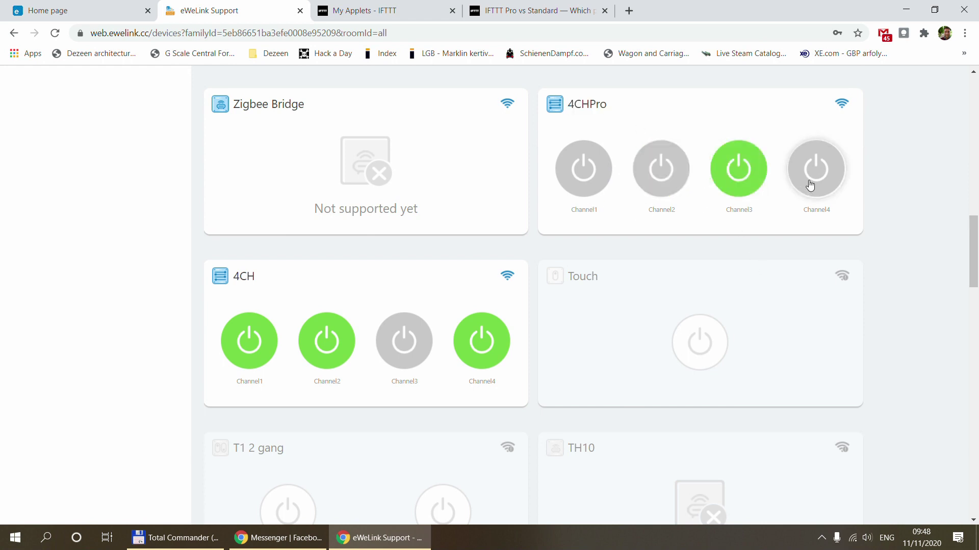
pyautogui.click(595, 190)
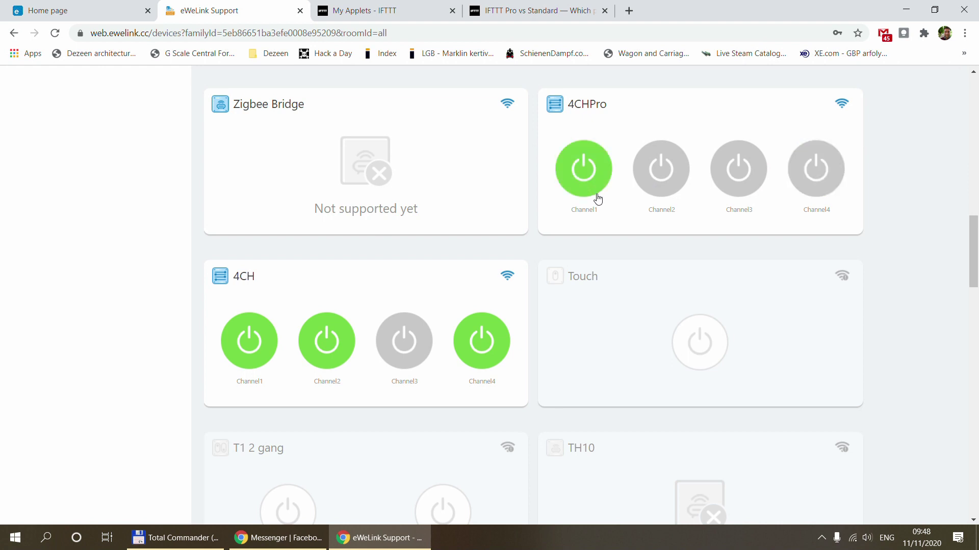
# - Switch off 4CH channels 1 and 2 and 4CHPro channel 1, and turn 4CH channel 2 back on
pyautogui.click(324, 338)
pyautogui.click(248, 339)
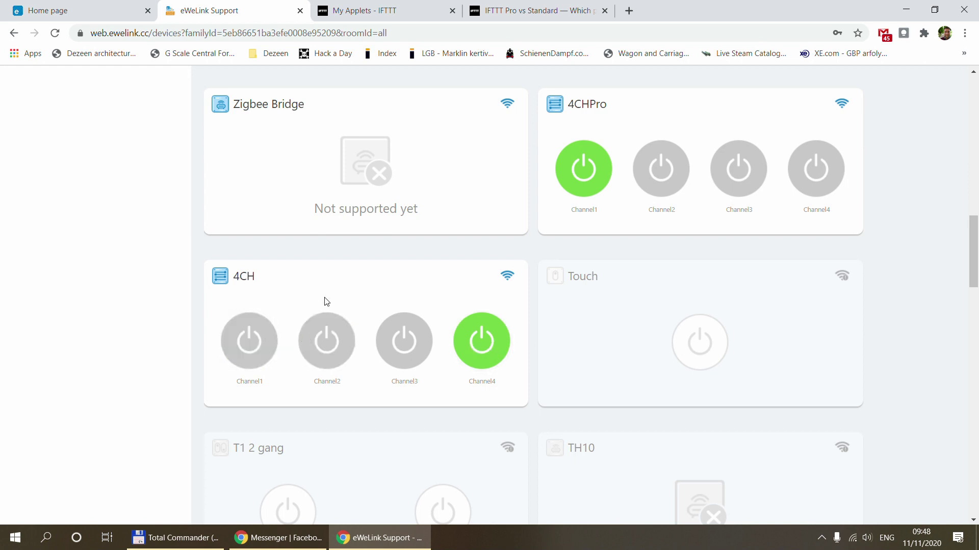
pyautogui.click(577, 176)
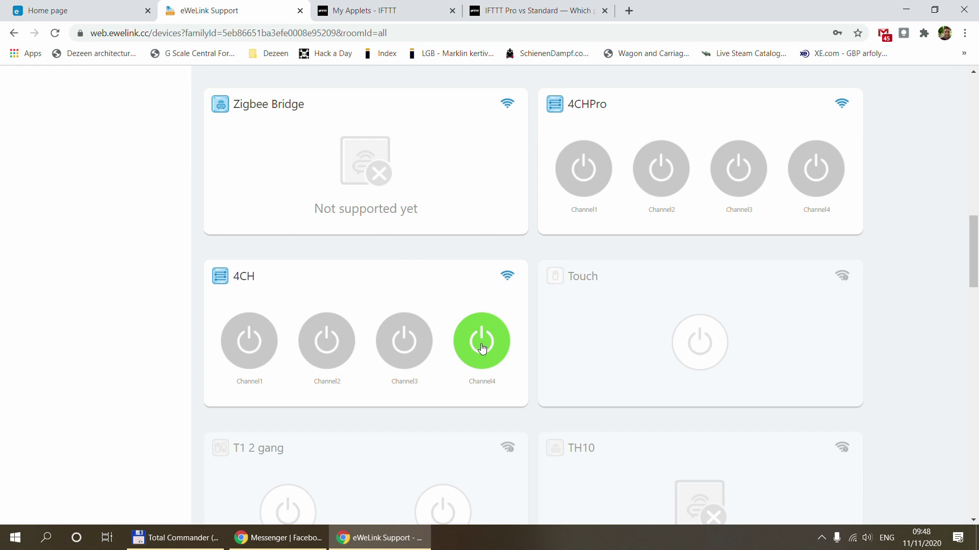
pyautogui.click(394, 356)
pyautogui.click(293, 350)
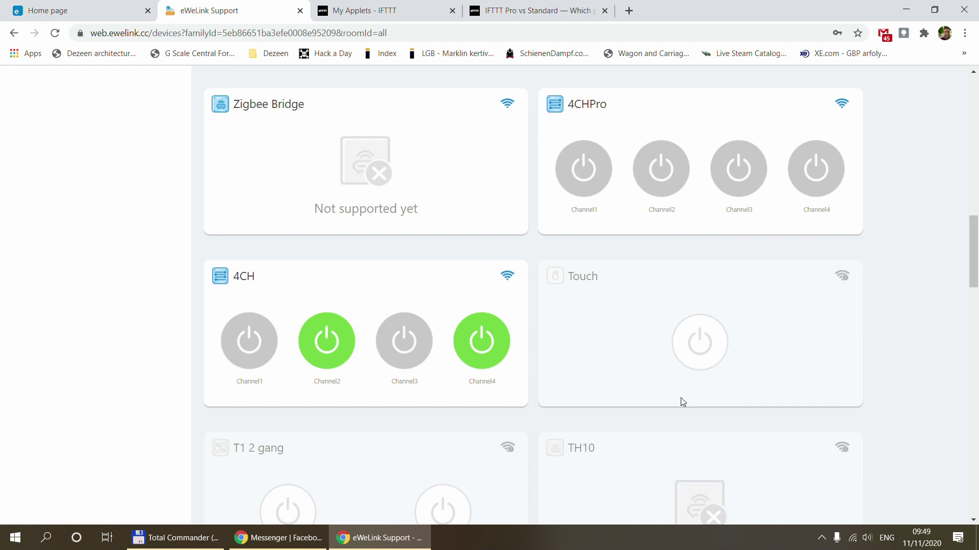
# - Browse the device lists by room, including All devices and Bedroom, and leave the Livingroom list open
pyautogui.scroll(20, 186, 378)
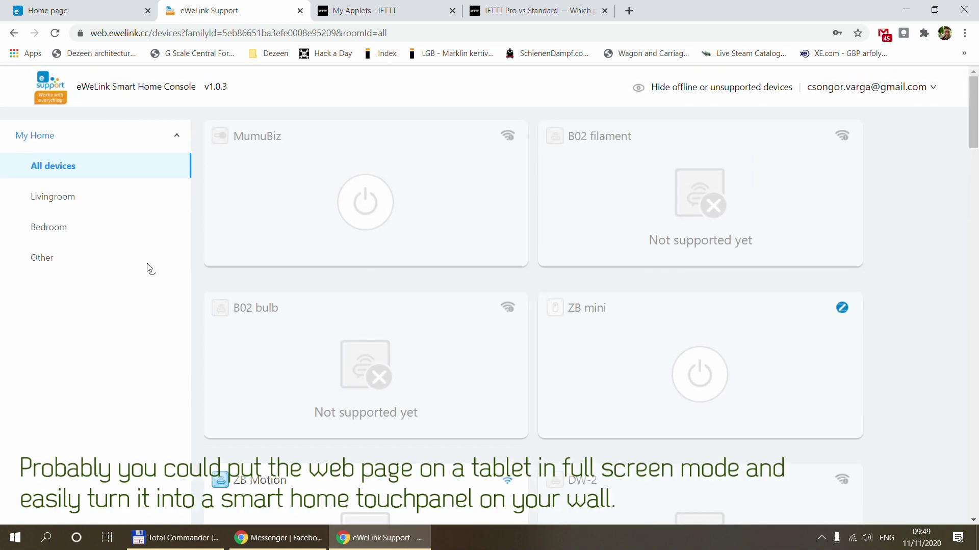
pyautogui.click(68, 201)
pyautogui.click(63, 167)
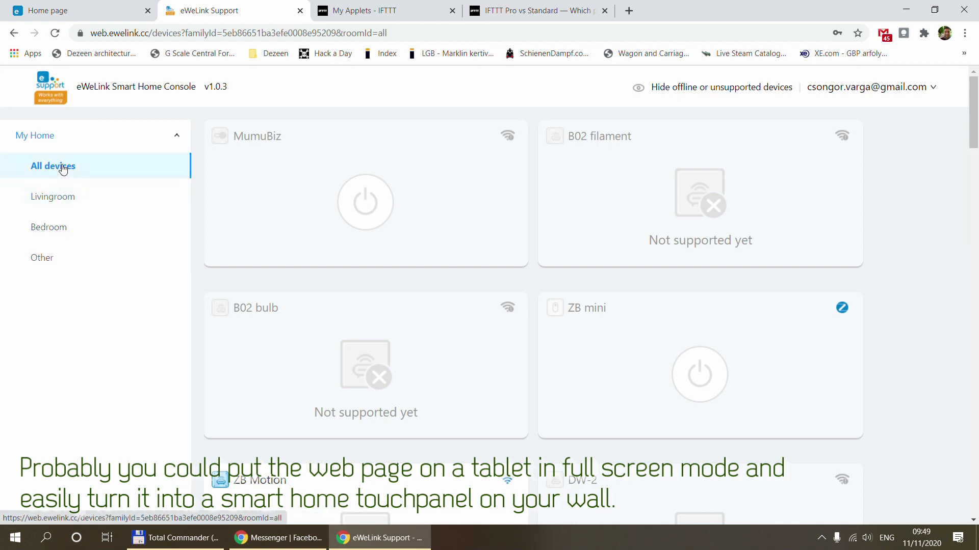
pyautogui.click(43, 228)
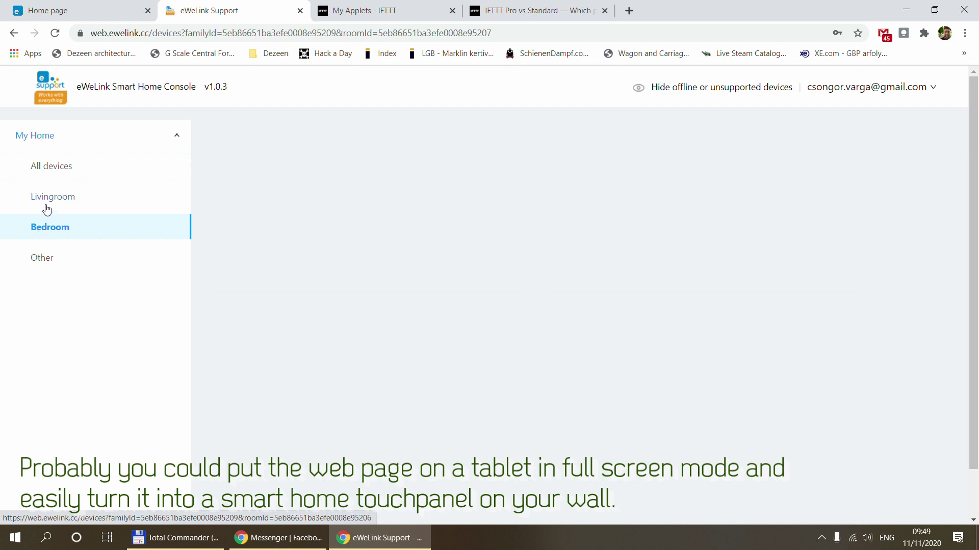
pyautogui.click(46, 199)
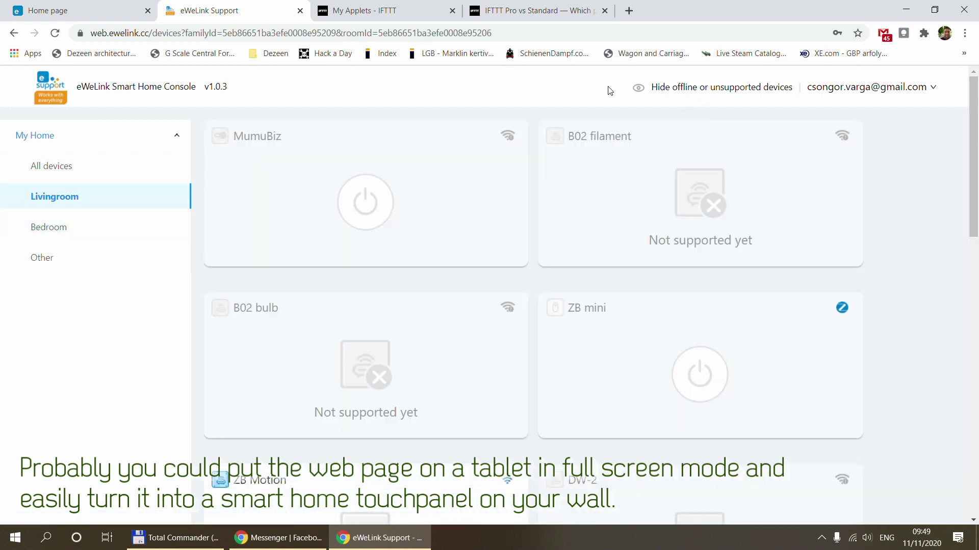
# - Hide offline or unsupported devices in the Livingroom list, and switch the ZB Basic on and off again
pyautogui.click(641, 94)
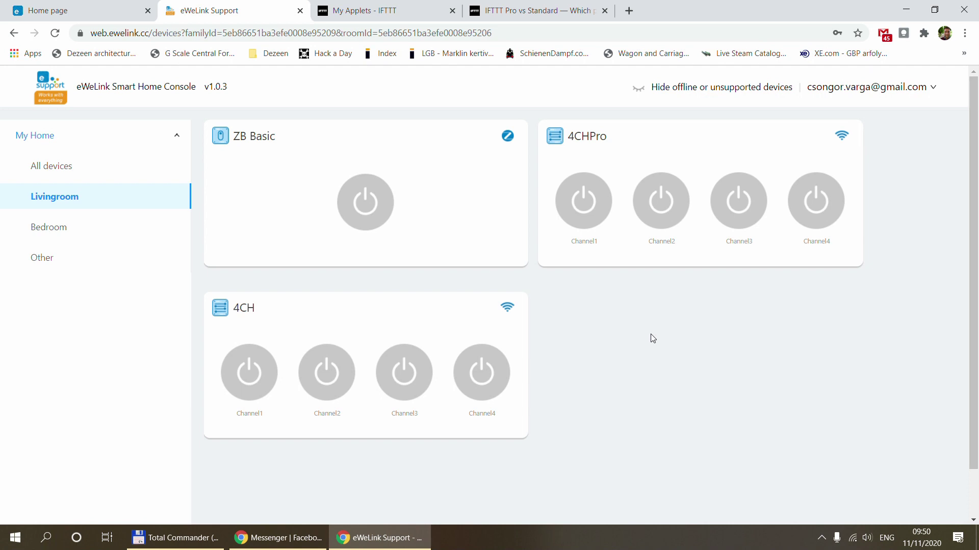
pyautogui.click(365, 203)
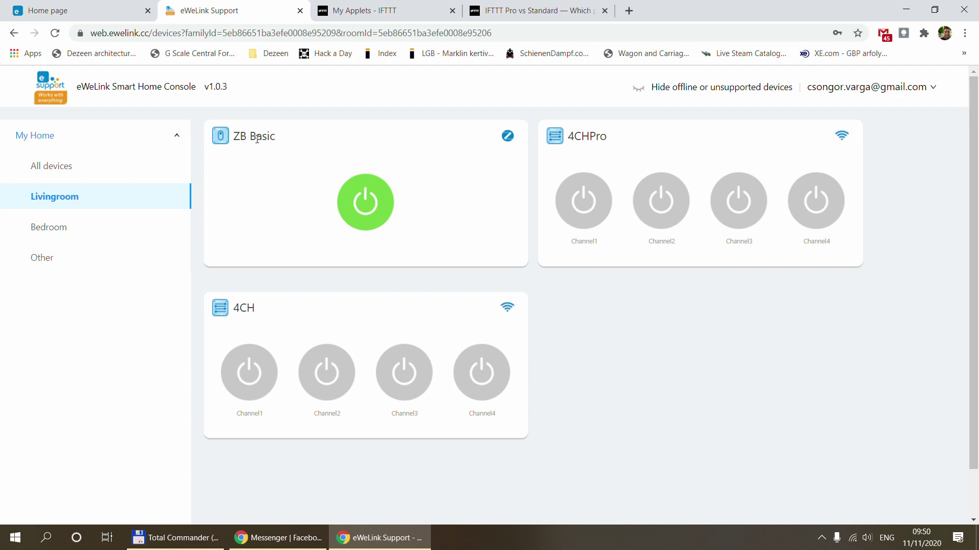
pyautogui.click(364, 204)
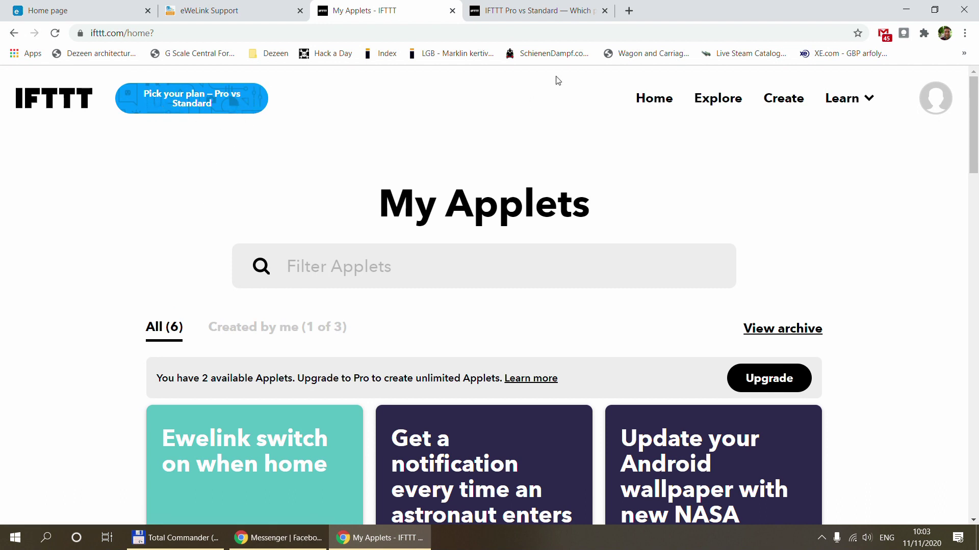
# - Read the What does Pro include section of the IFTTT Pro vs Standard page and highlight "Pro Composer"
pyautogui.click(532, 16)
pyautogui.scroll(15, 542, 200)
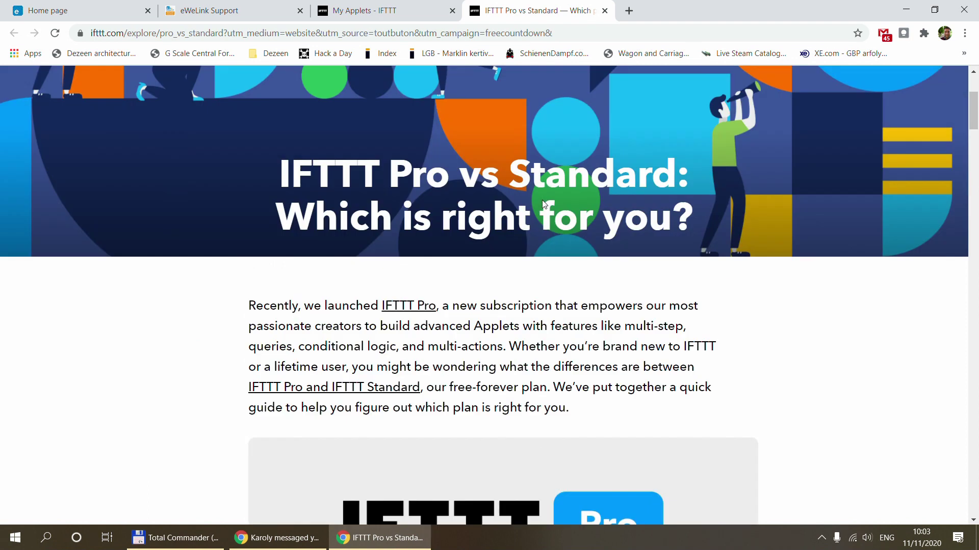
pyautogui.scroll(-4, 543, 199)
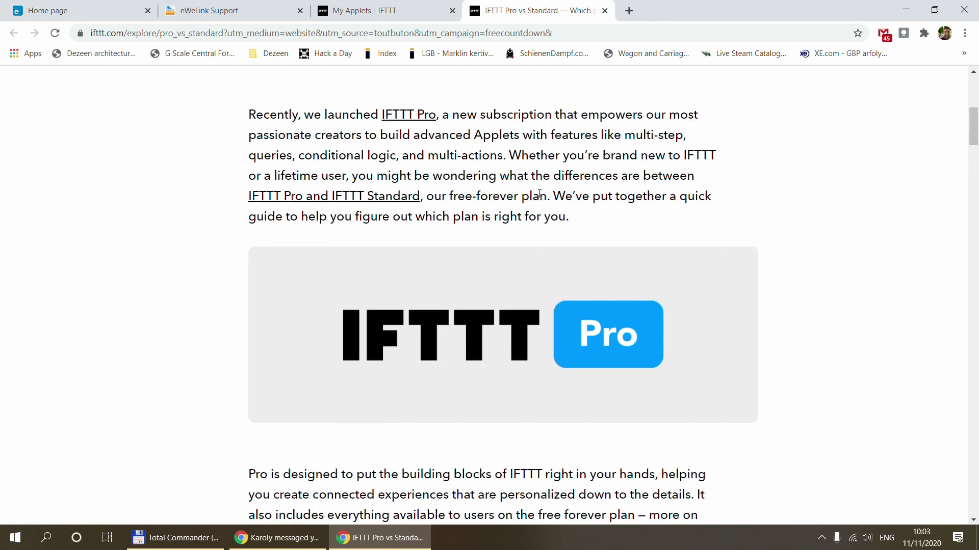
pyautogui.scroll(-2, 539, 195)
pyautogui.scroll(-3, 540, 197)
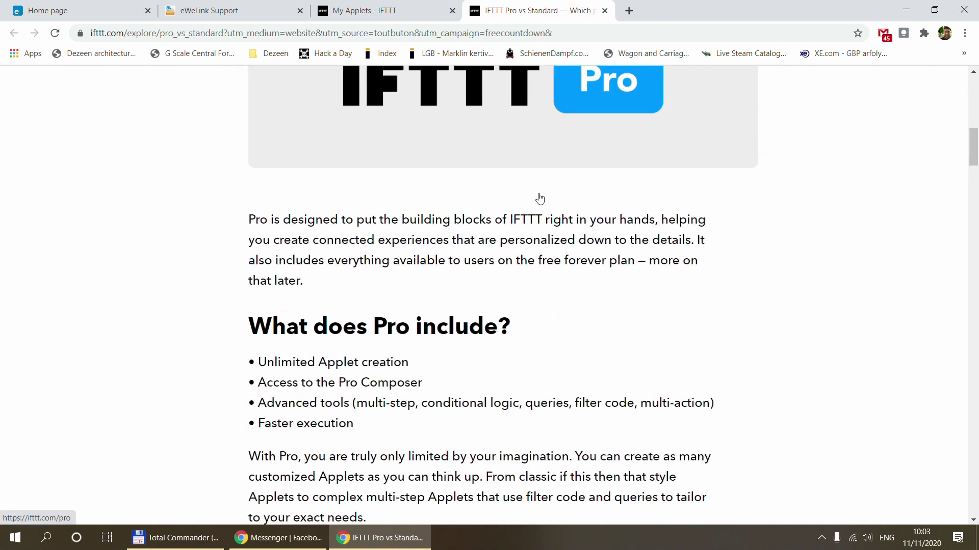
pyautogui.scroll(-3, 540, 197)
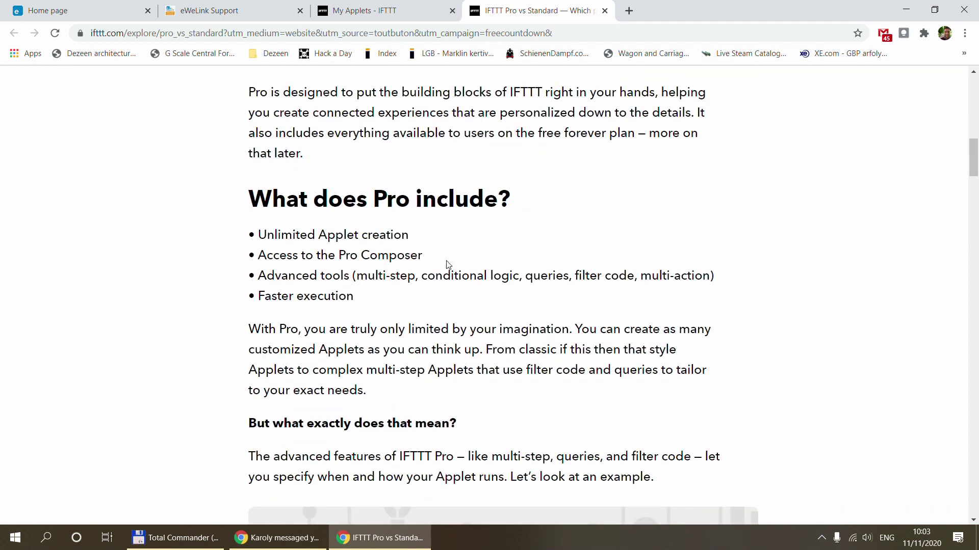
pyautogui.moveTo(339, 257); pyautogui.dragTo(429, 264)
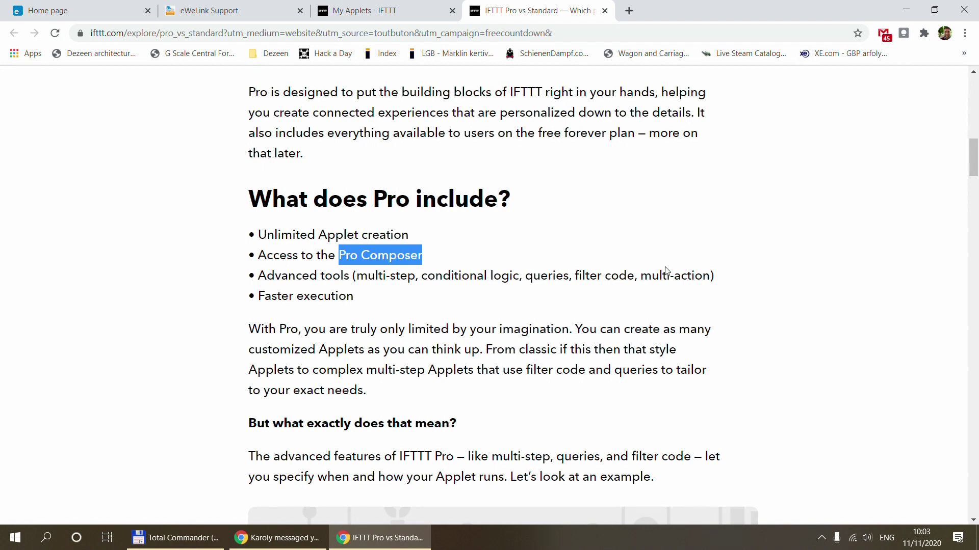
# - Examine the Pro Applet example with queries and filter code, and highlight "Unlimited Applet creation" in the Pro feature list
pyautogui.scroll(-3, 540, 269)
pyautogui.scroll(-15, 538, 265)
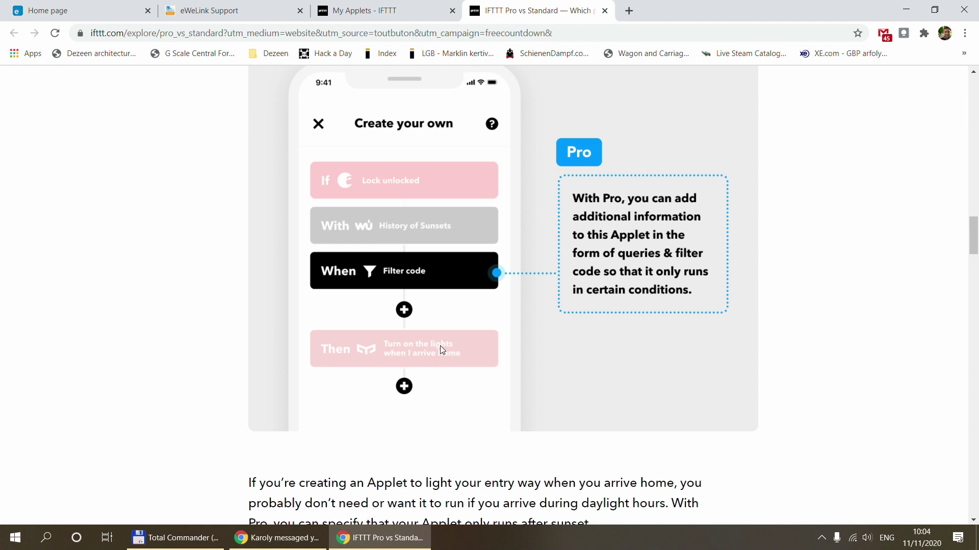
pyautogui.scroll(10, 439, 346)
pyautogui.scroll(10, 427, 329)
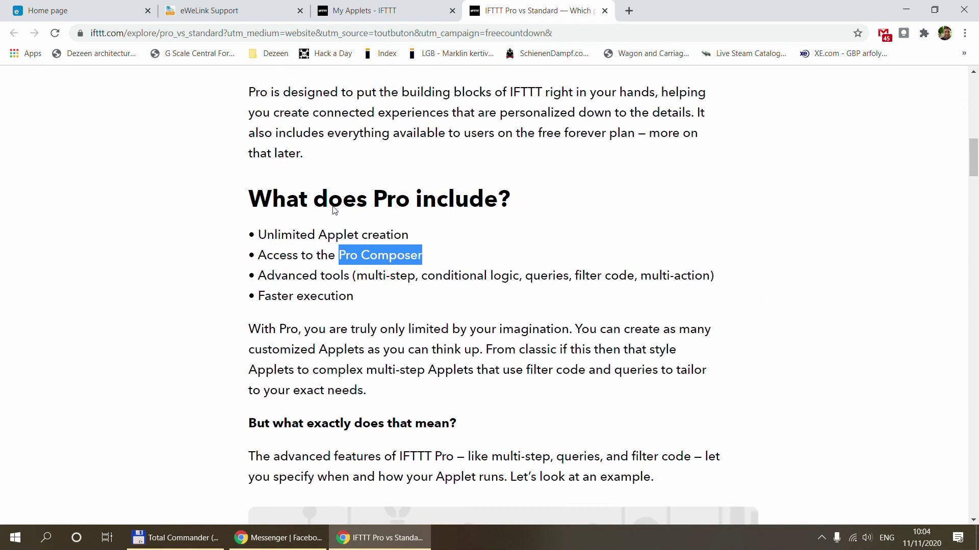
pyautogui.moveTo(259, 235); pyautogui.dragTo(424, 235)
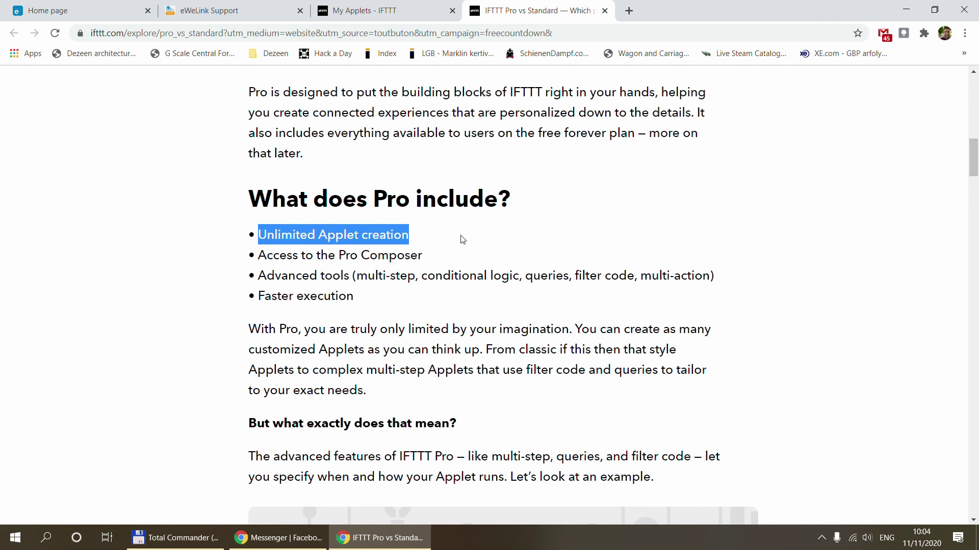
# - Return to the My Applets page in IFTTT and look over the connected Applets and the remaining Applet allowance
pyautogui.click(353, 10)
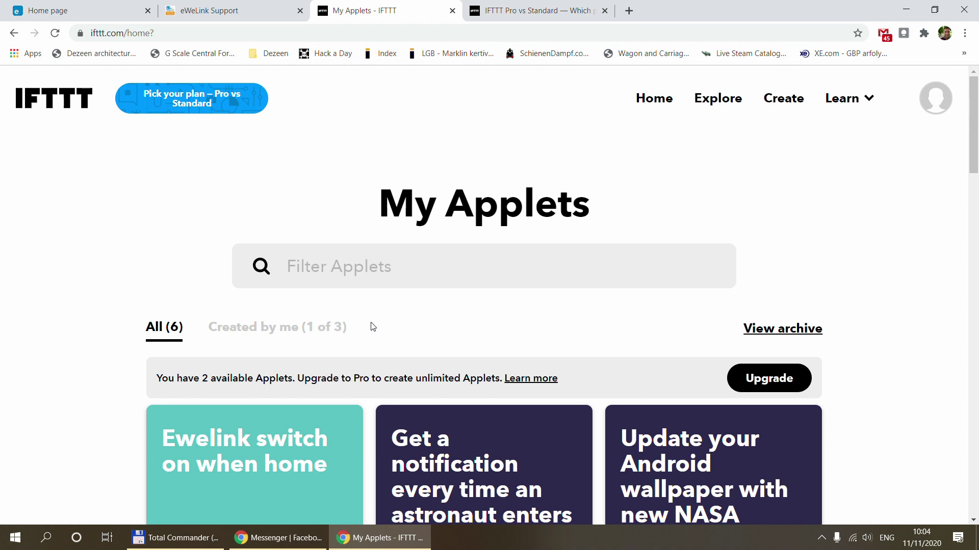
pyautogui.scroll(-1, 373, 327)
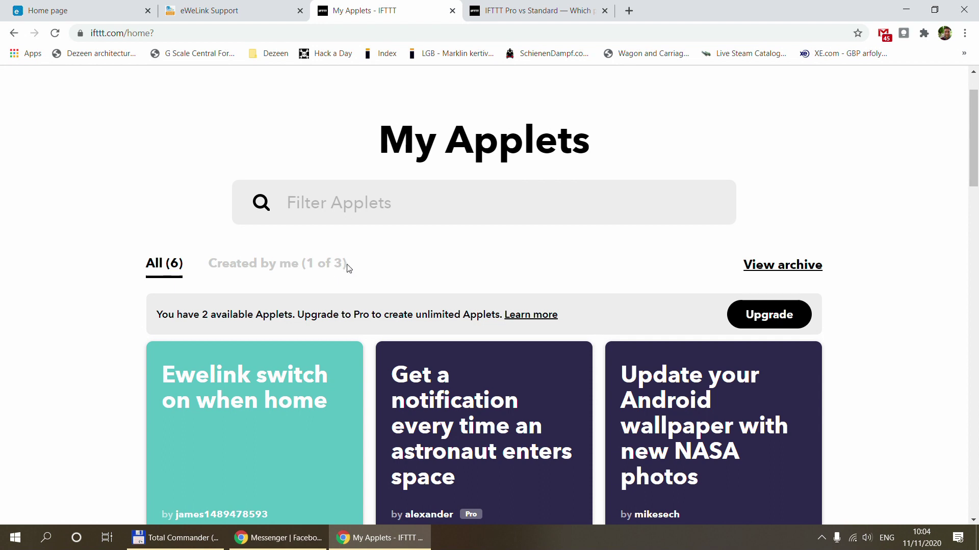
pyautogui.scroll(1, 371, 218)
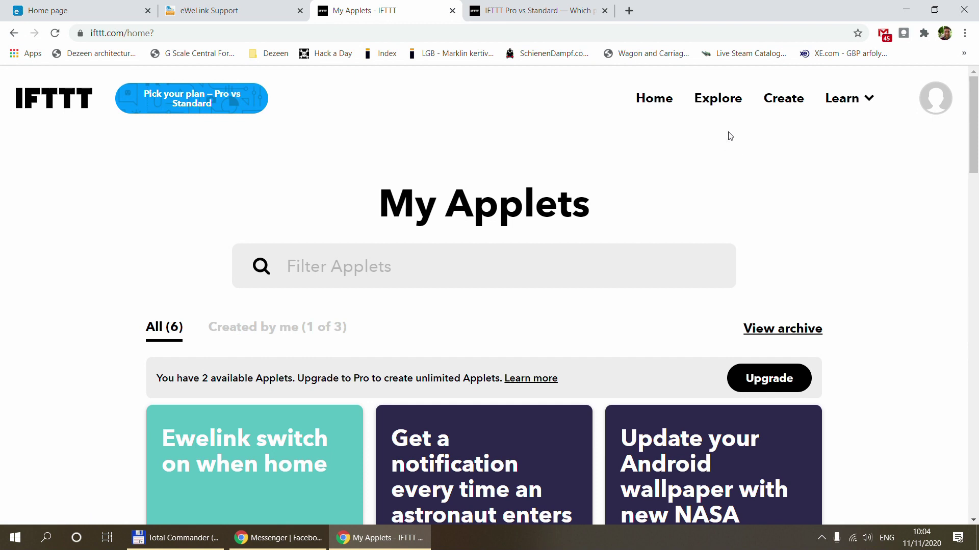
pyautogui.scroll(-3, 730, 136)
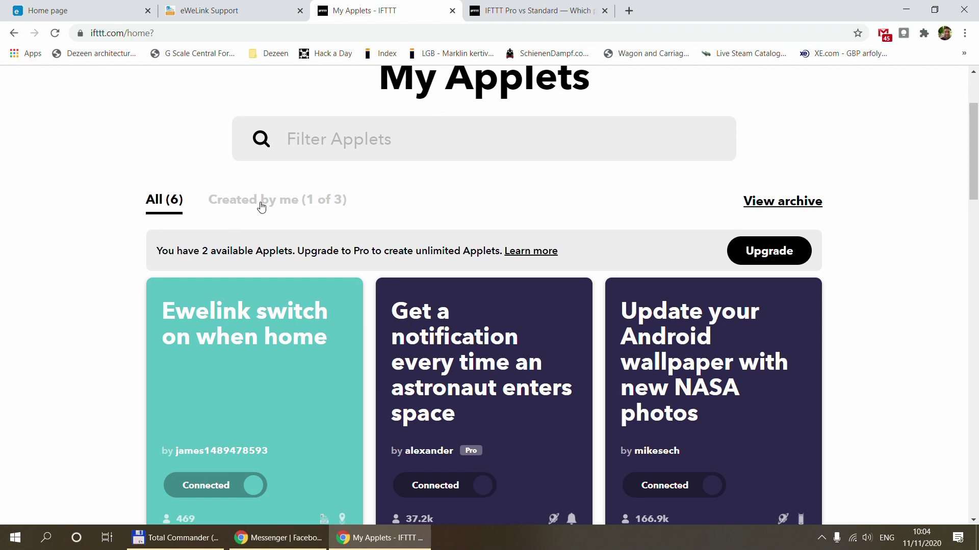
# - Show only the Applets created by this account, and switch back to the list of all Applets
pyautogui.click(284, 204)
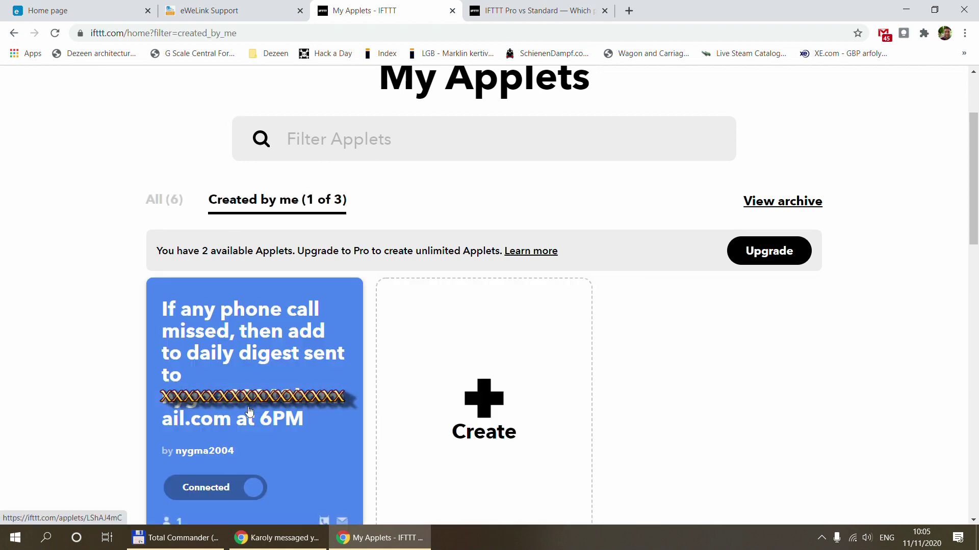
pyautogui.click(166, 203)
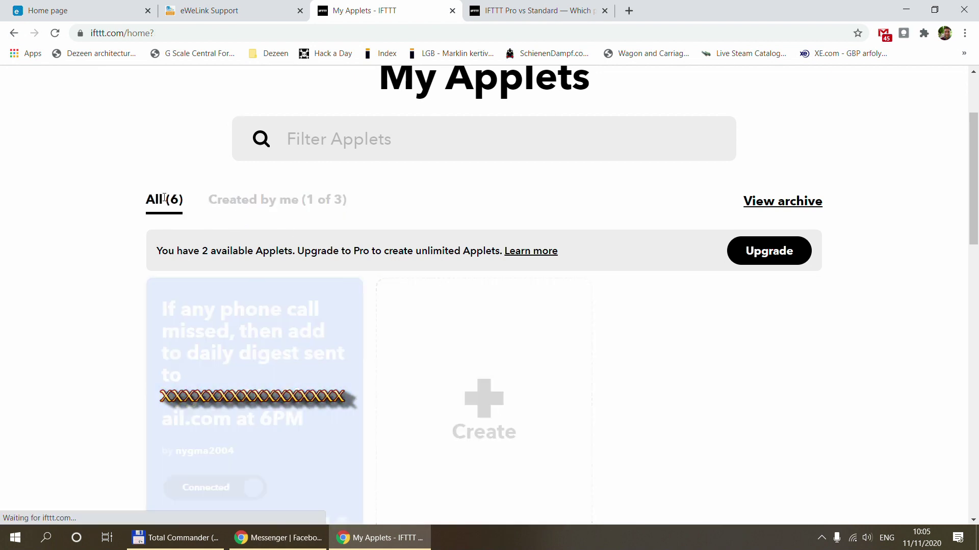
# - Search IFTTT's Explore page for "ewelink" and browse the matching Applets
pyautogui.scroll(3, 599, 282)
pyautogui.click(707, 100)
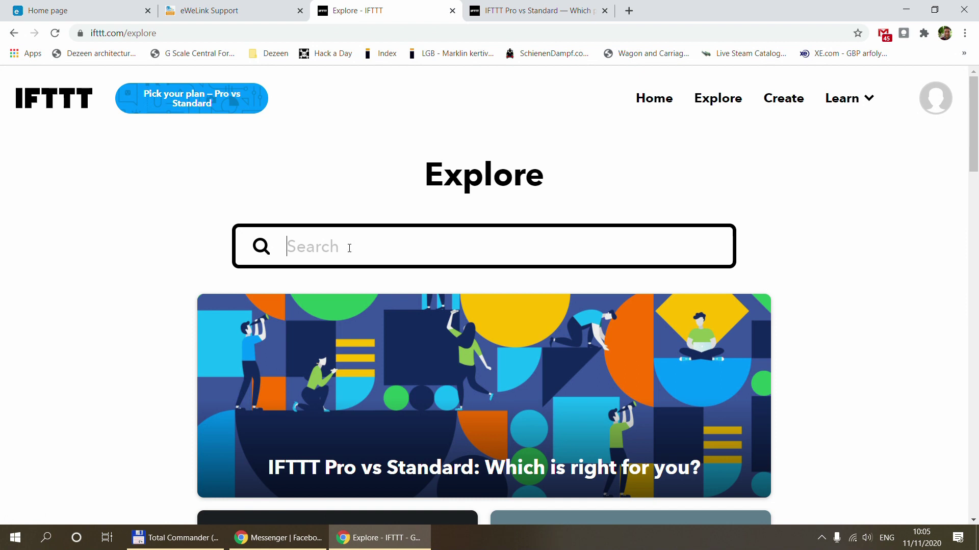
pyautogui.write('ewelink')
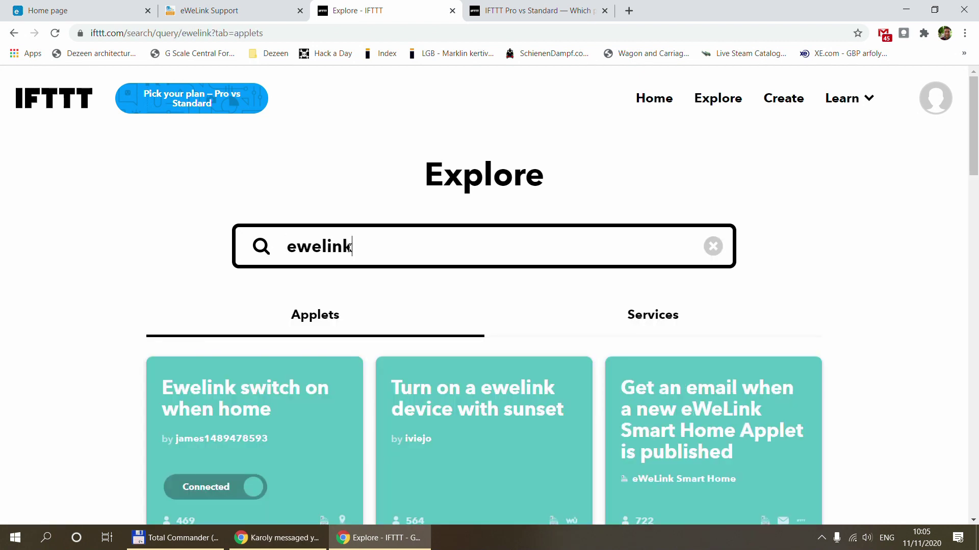
pyautogui.scroll(-12, 936, 192)
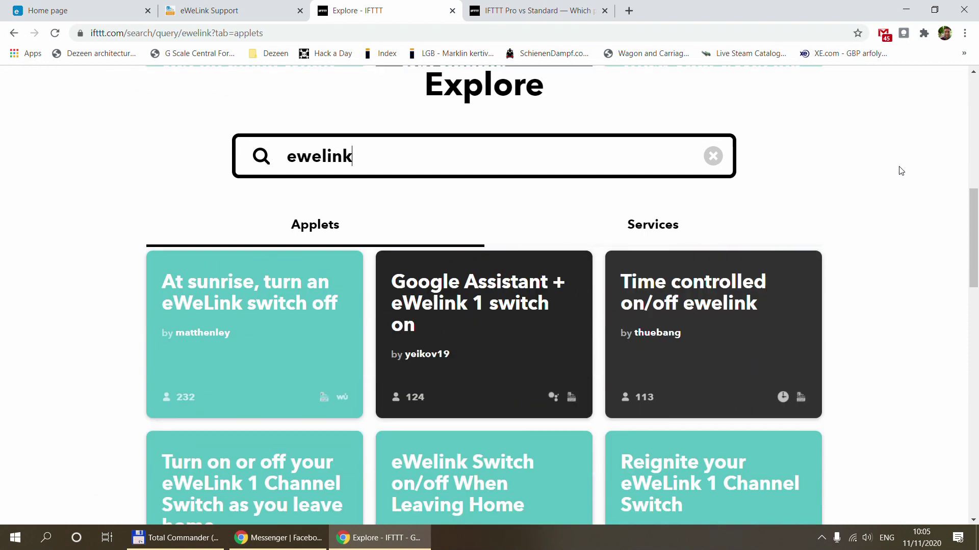
pyautogui.scroll(-4, 901, 171)
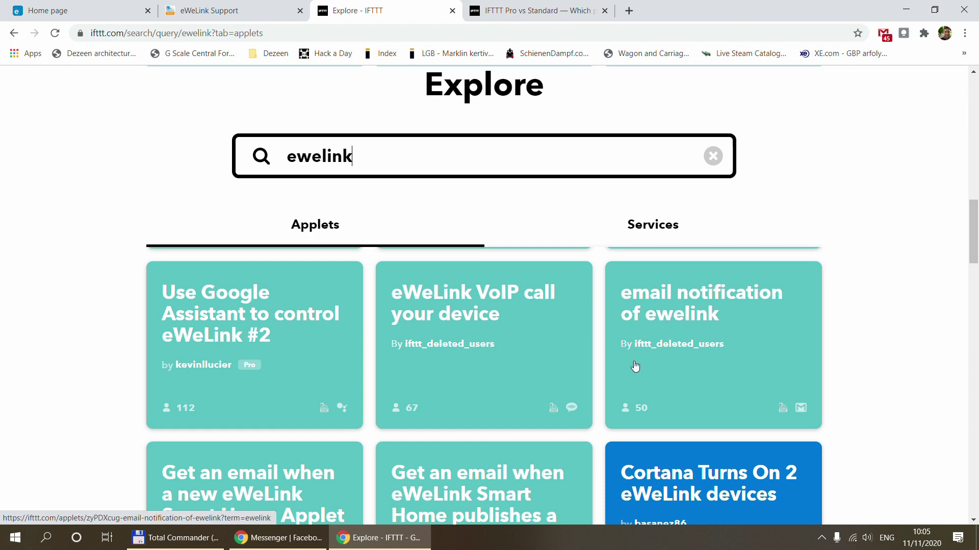
# - Connect the "email notification of ewelink" Applet and save it with ZB Basic as the 1 Channel Switch that triggers it
pyautogui.click(662, 320)
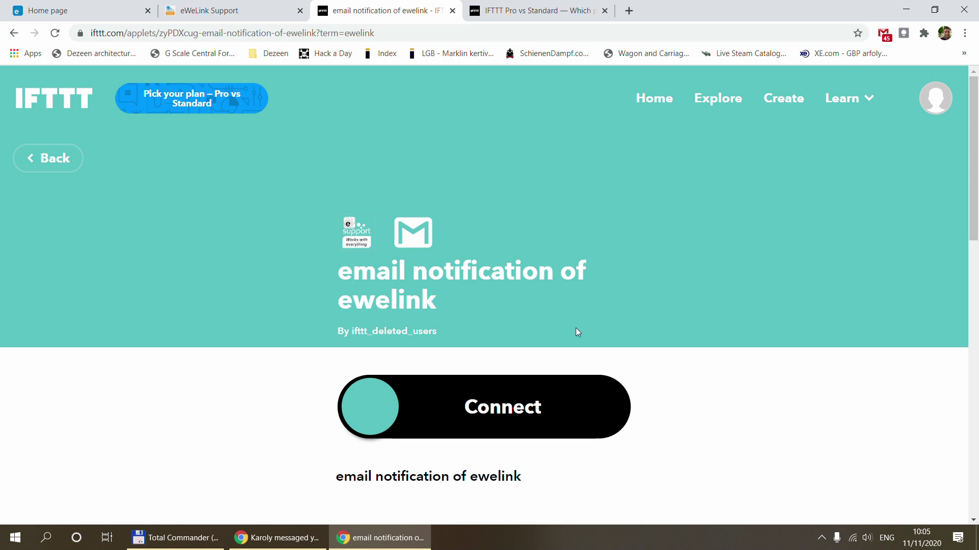
pyautogui.click(510, 412)
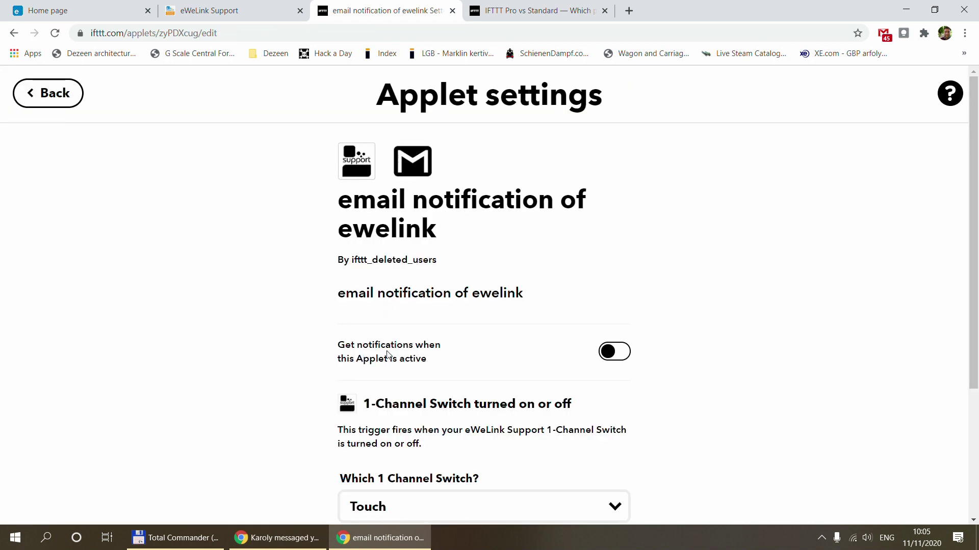
pyautogui.scroll(-3, 387, 355)
pyautogui.click(387, 322)
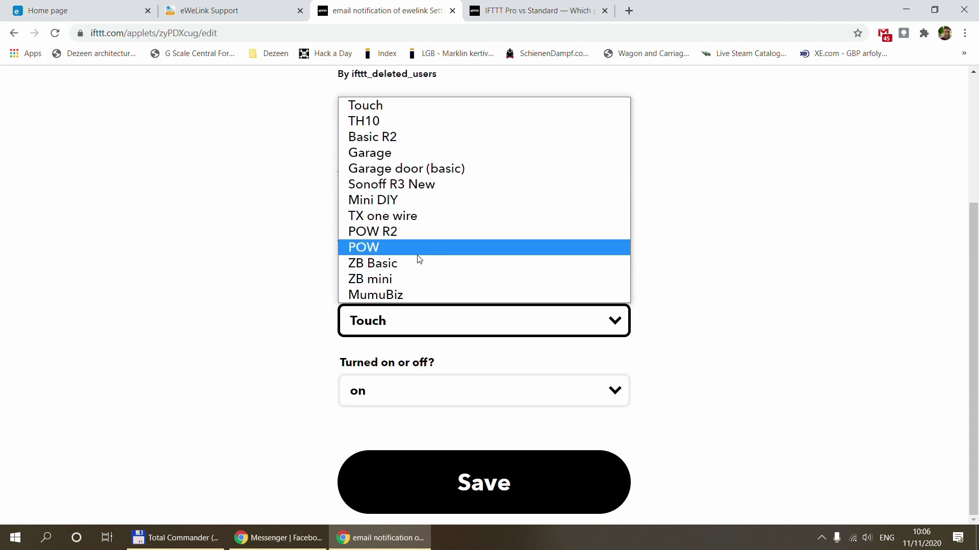
pyautogui.click(403, 266)
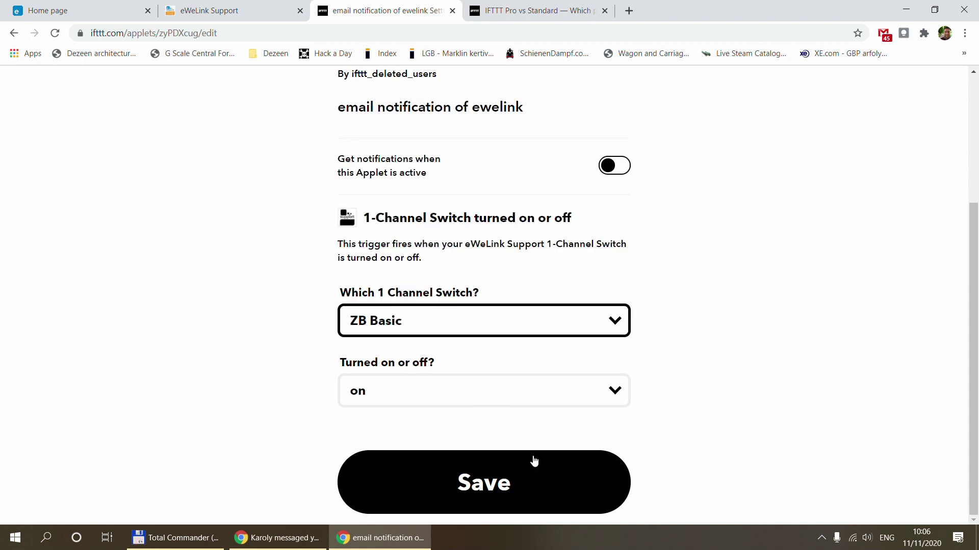
pyautogui.click(499, 479)
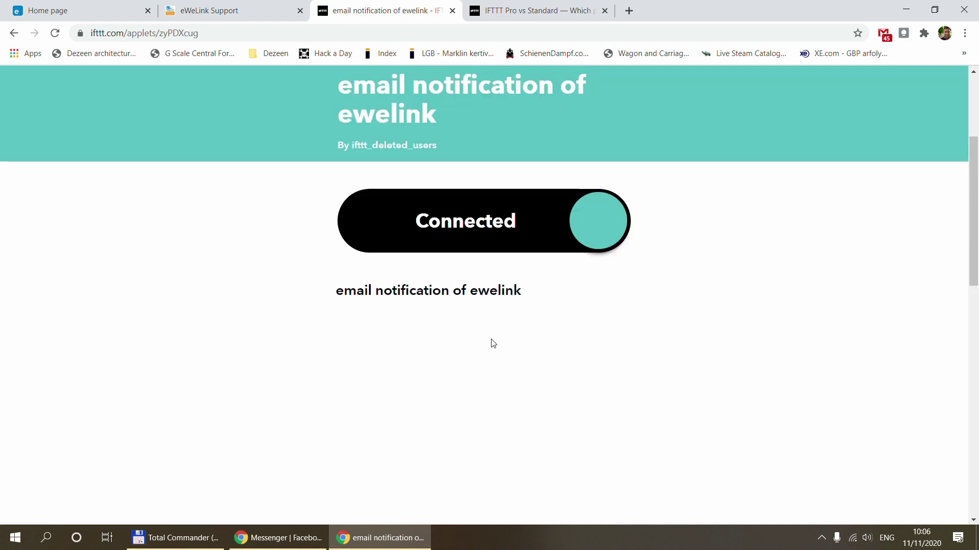
# - Return to the My Applets page and review the list of connected Applets
pyautogui.scroll(4, 490, 341)
pyautogui.click(652, 102)
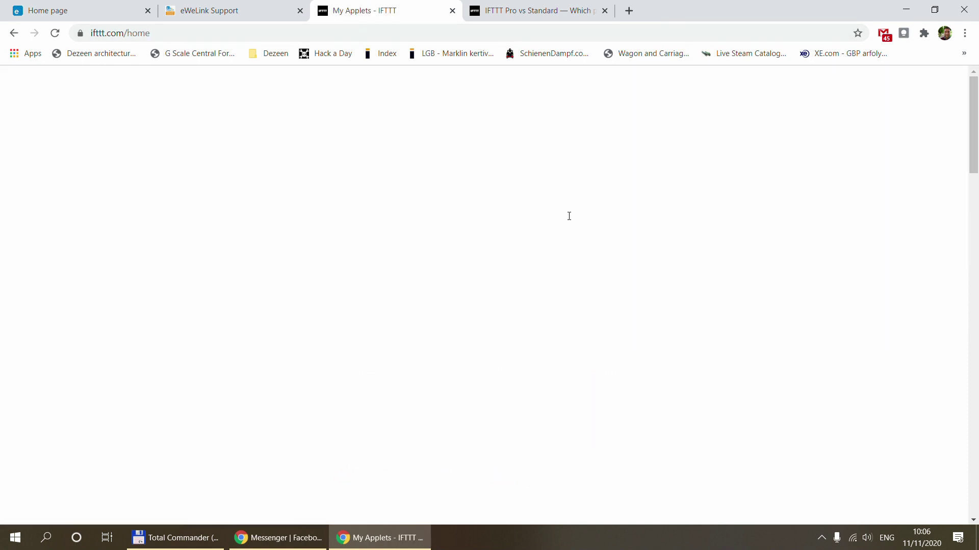
pyautogui.scroll(-1, 564, 204)
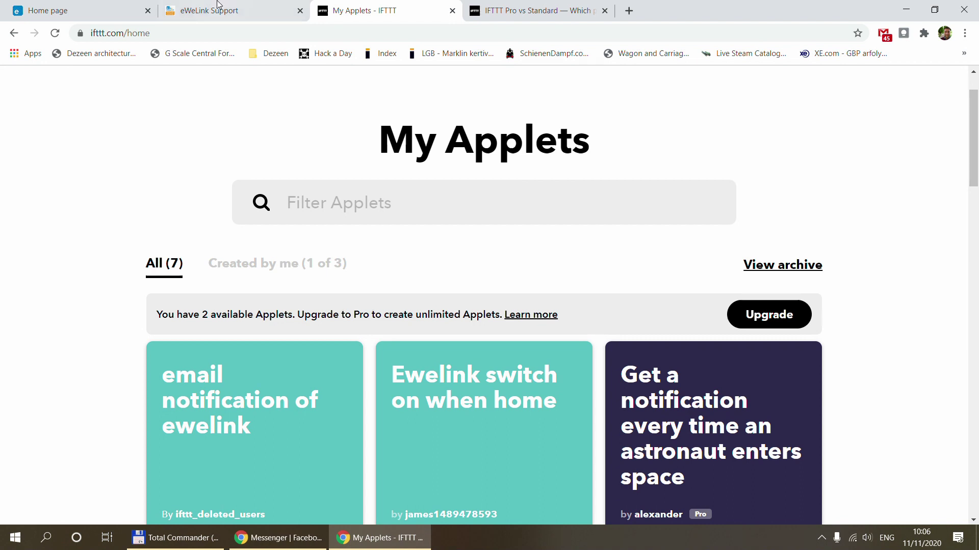
# - Switch to the eWeLink Advanced plan page and view the yearly price in its header
pyautogui.click(100, 11)
pyautogui.scroll(15, 284, 173)
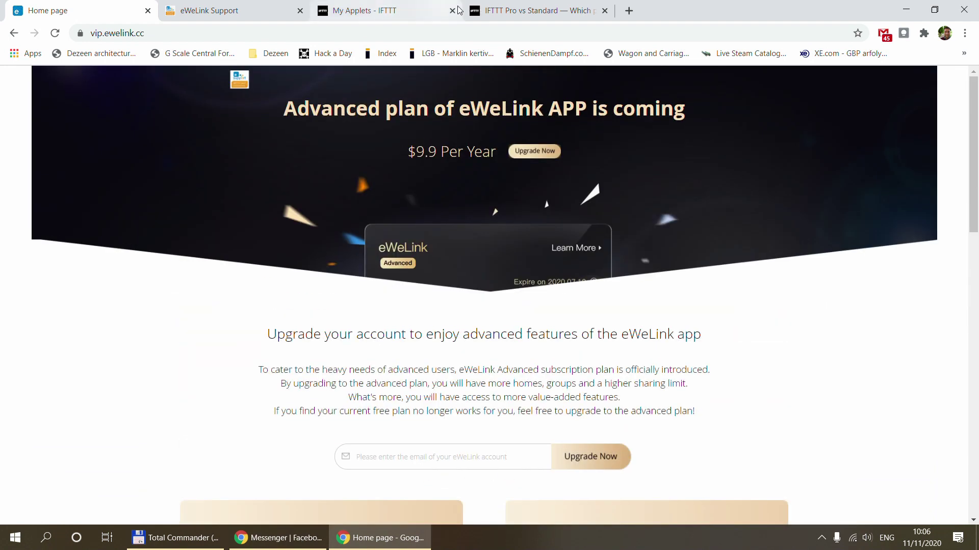
# - Skim the rest of the IFTTT Pro vs Standard article and open the Pro subscription page to review its pricing
pyautogui.click(518, 11)
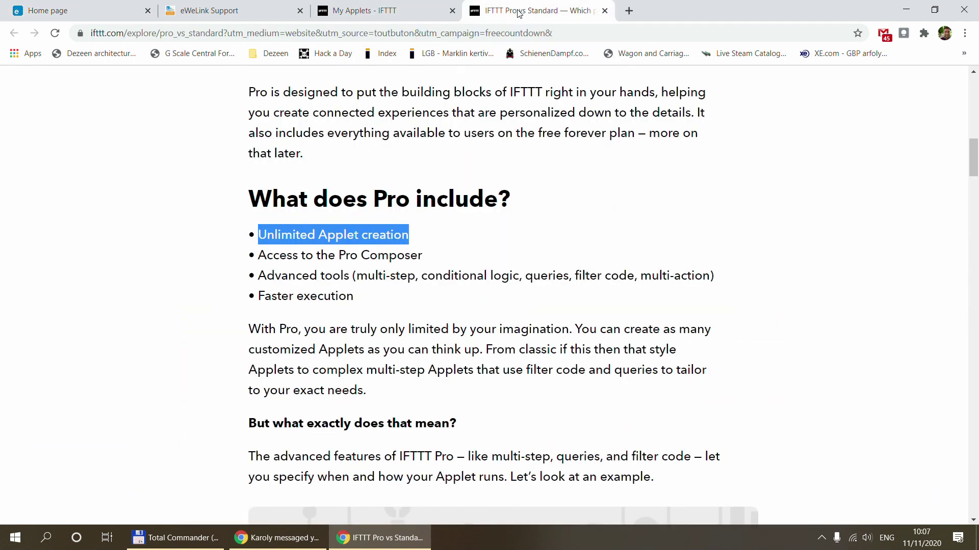
pyautogui.click(466, 230)
pyautogui.scroll(-15, 462, 241)
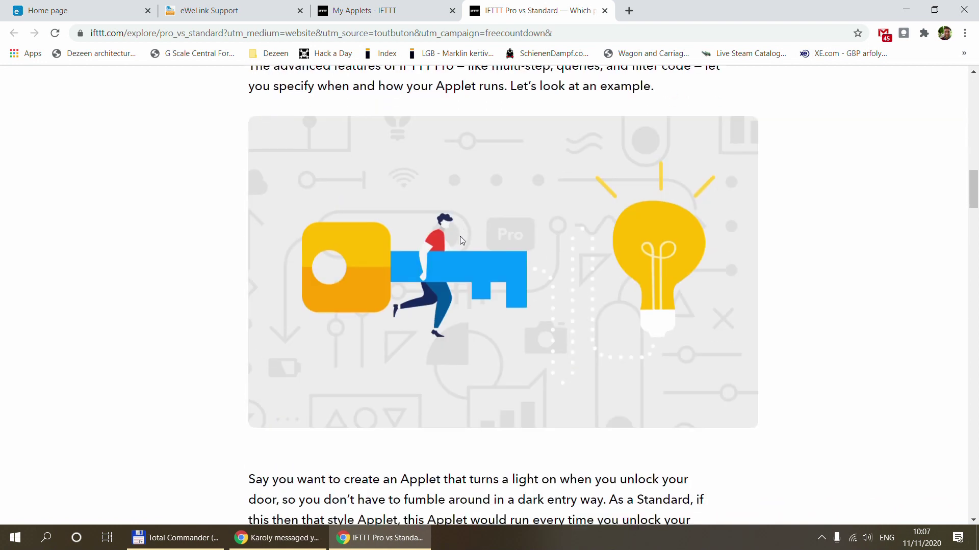
pyautogui.scroll(-15, 463, 240)
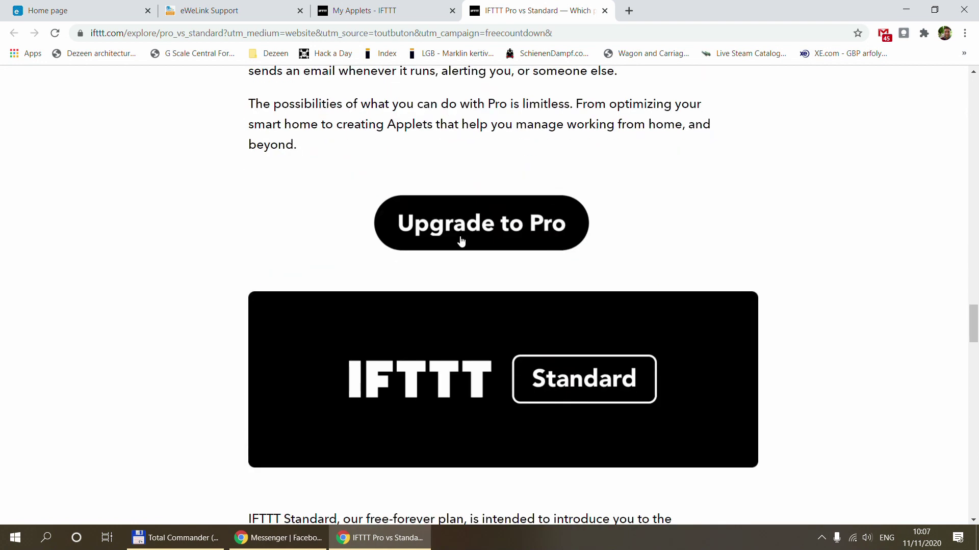
pyautogui.scroll(-15, 462, 241)
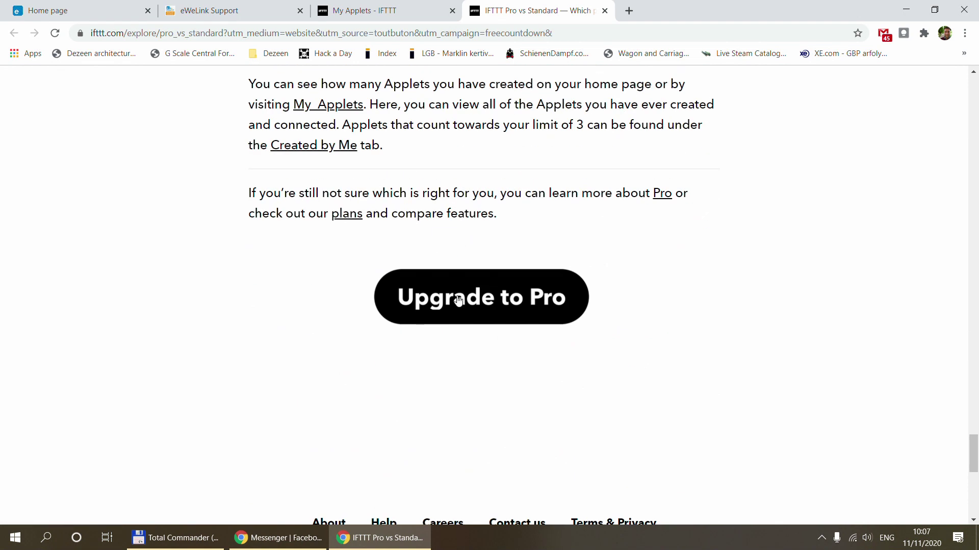
pyautogui.click(458, 296)
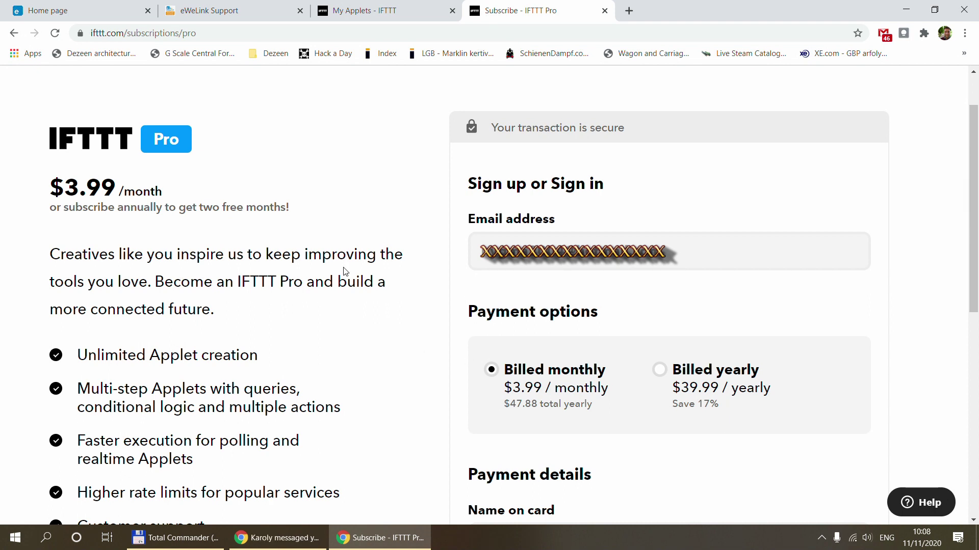
# - Revisit the My Applets page in IFTTT and return to the eWeLink Advanced plan home page
pyautogui.click(397, 11)
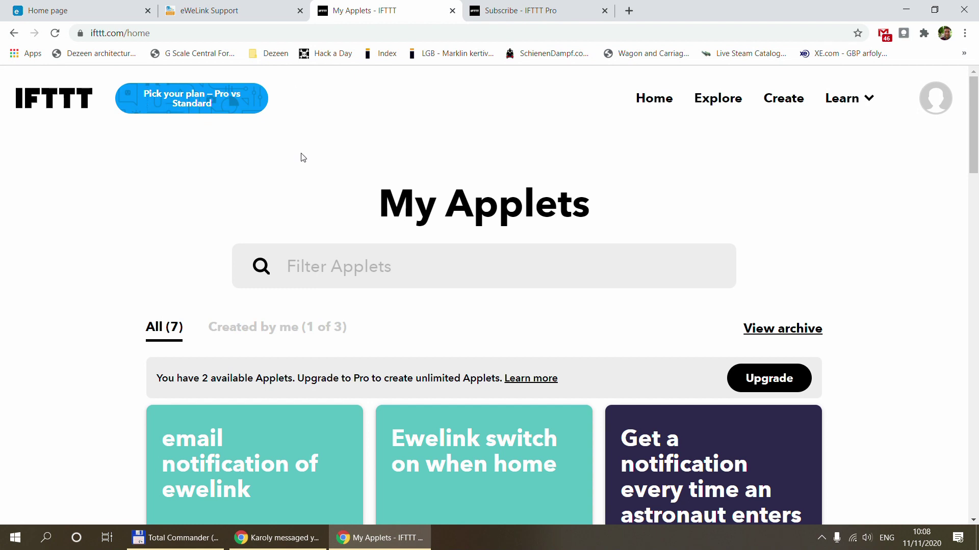
pyautogui.click(53, 9)
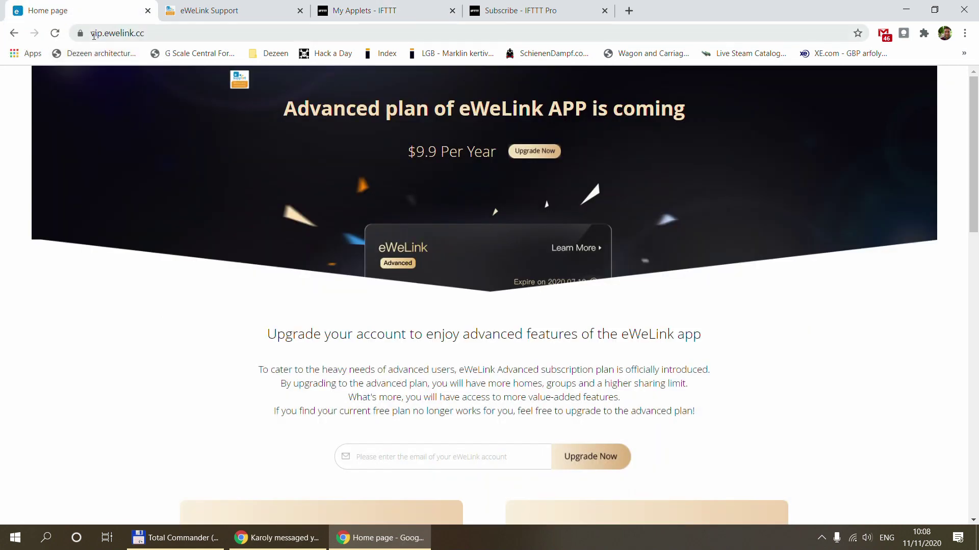